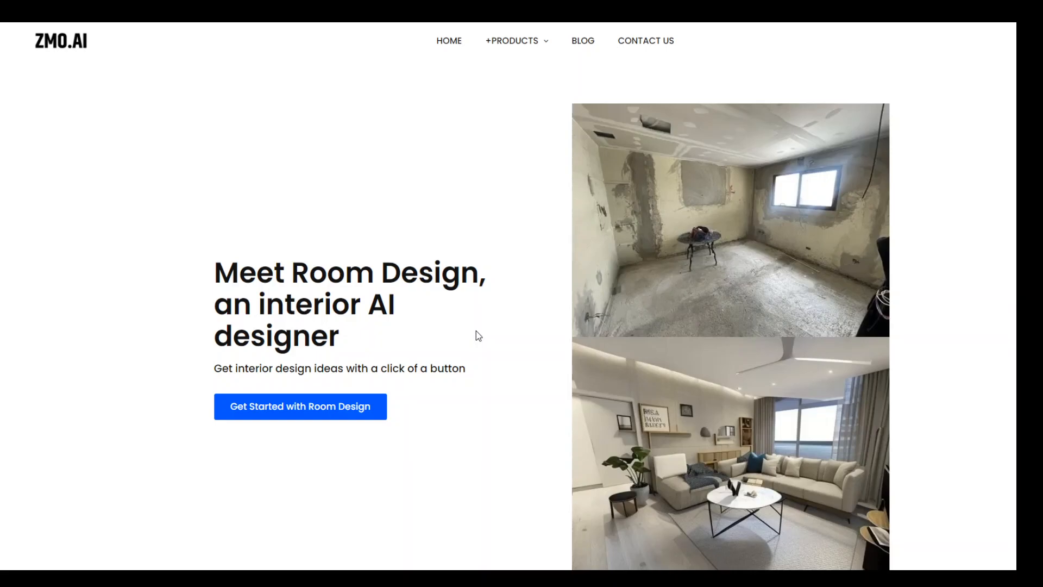
Open the Room Design generator from the landing page and activate the empty image prompt.
scroll(475, 333, down, 1)
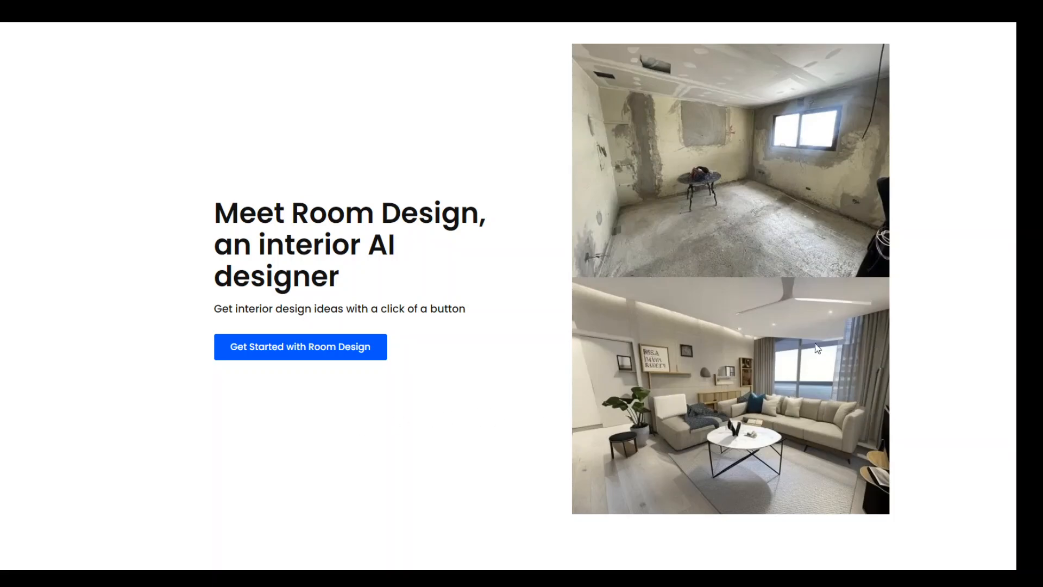
click(277, 354)
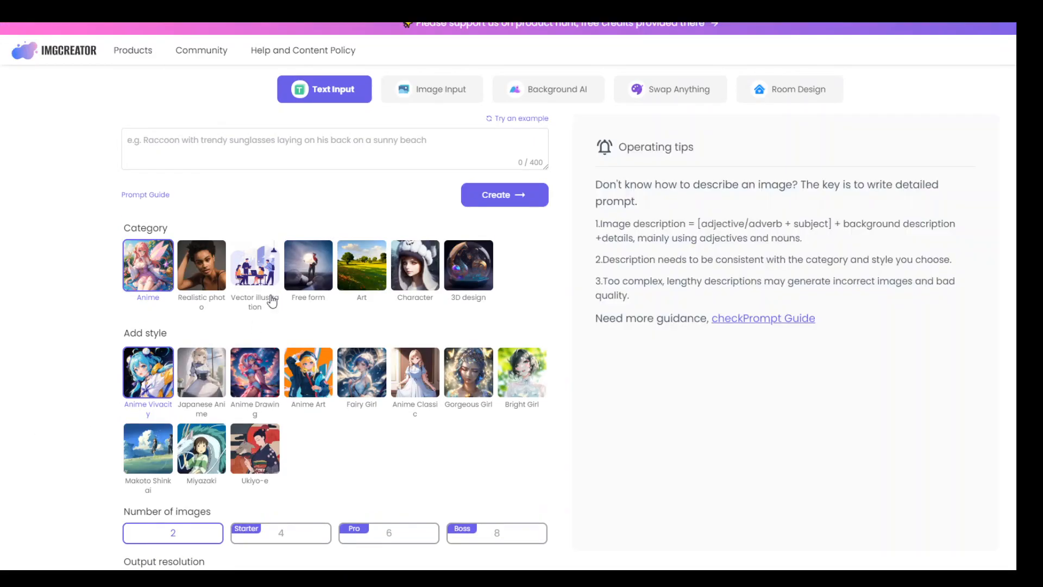
click(200, 144)
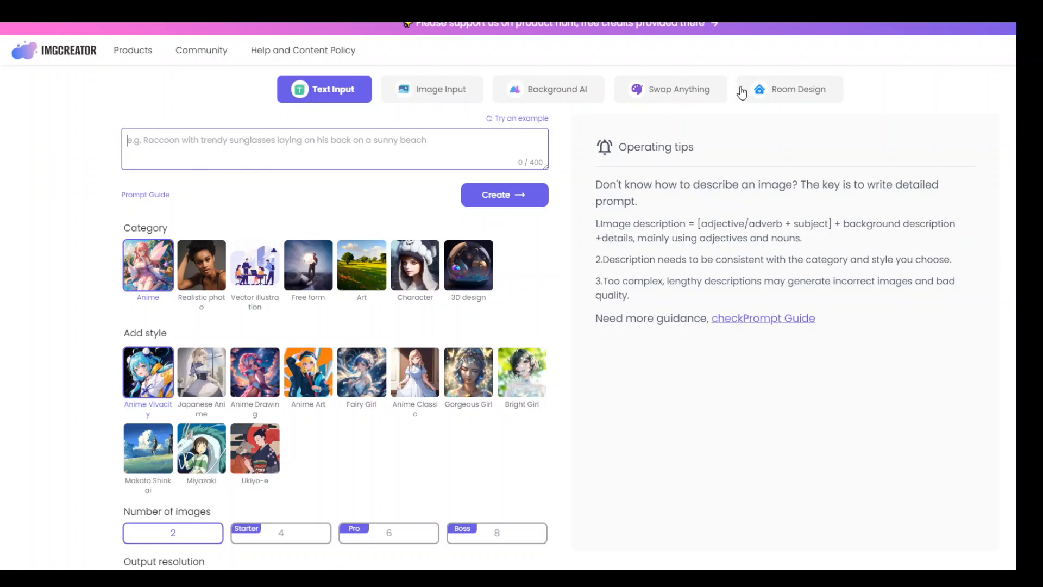
Generate images from the abandoned-room photo with Image Input and view the second result.
click(436, 98)
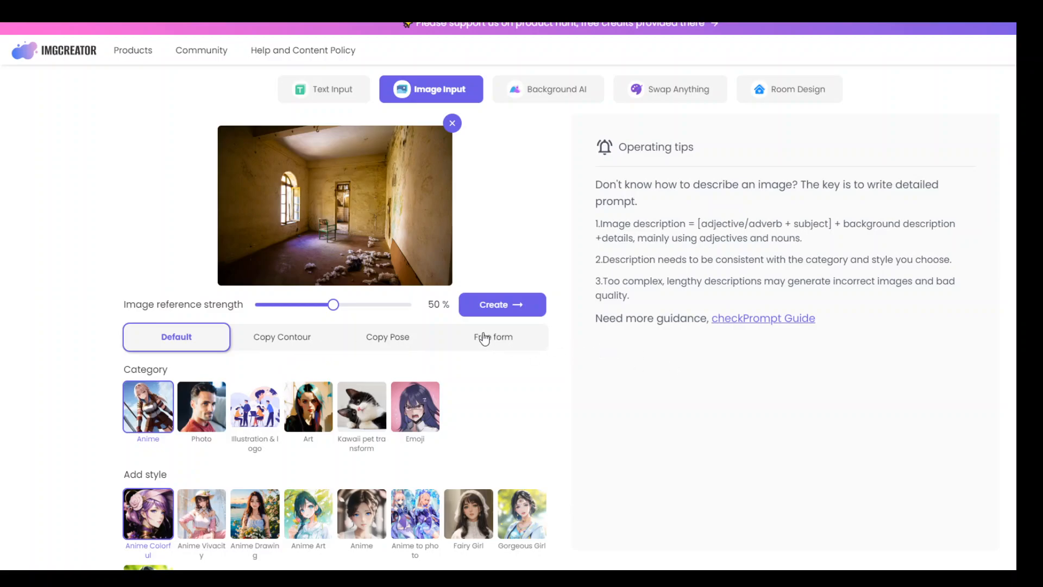
click(478, 307)
click(521, 306)
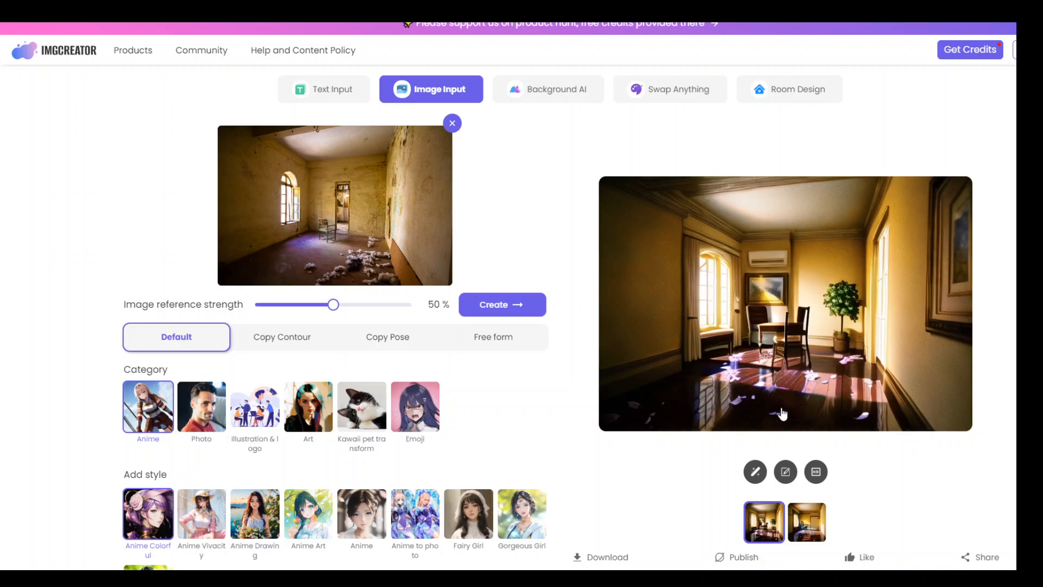
scroll(560, 342, down, 2)
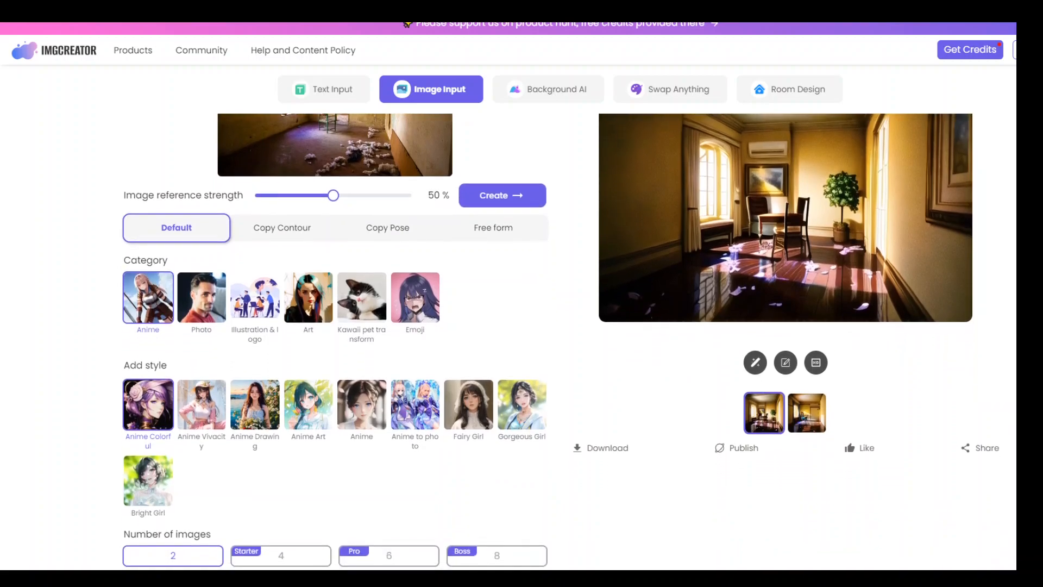
scroll(560, 341, up, 1)
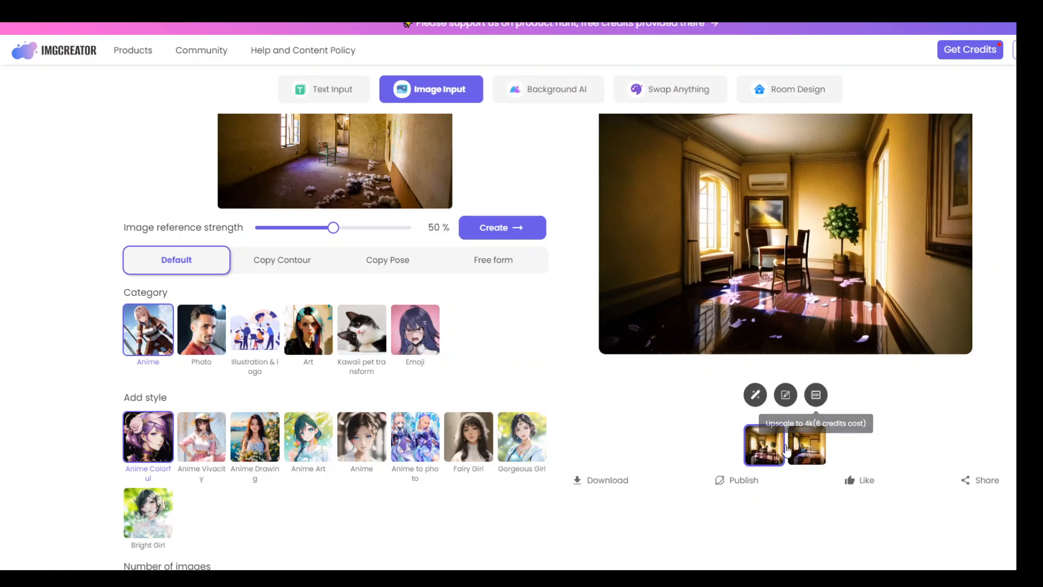
click(814, 459)
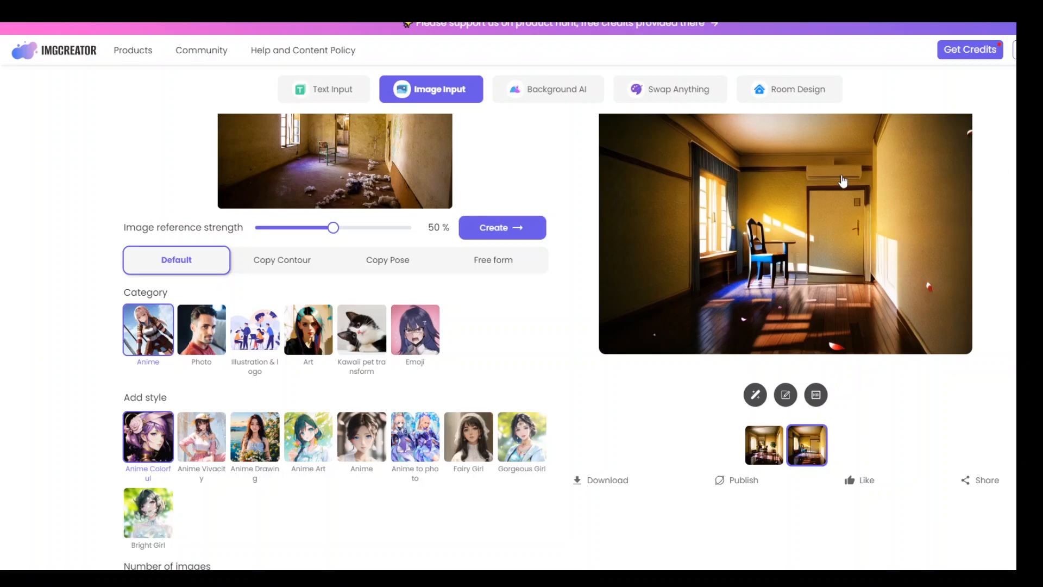
Choose Bedroom as the room type in Room Design and load the abandoned-room photo as the source image.
click(805, 101)
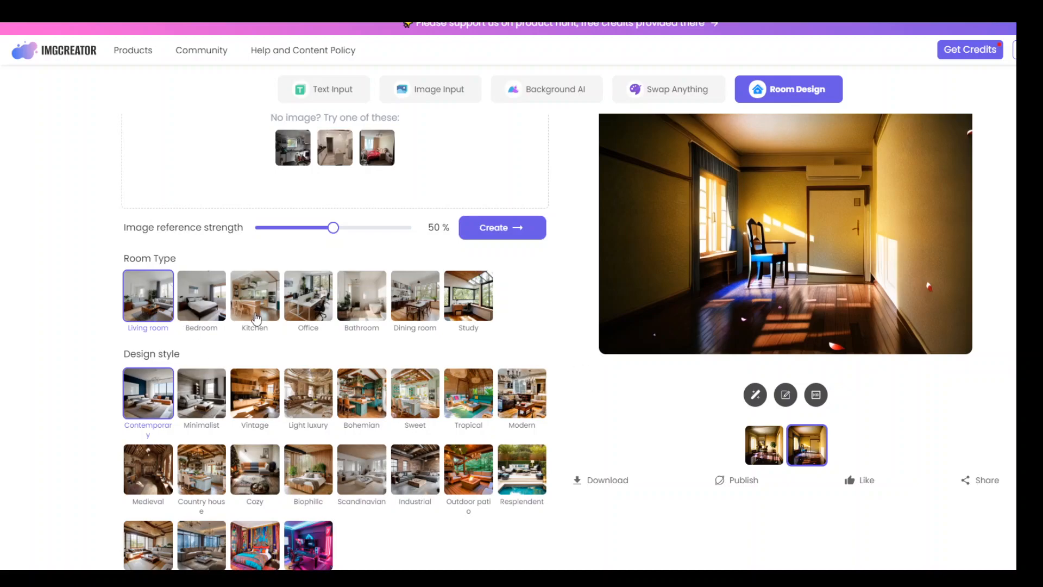
scroll(193, 264, down, 2)
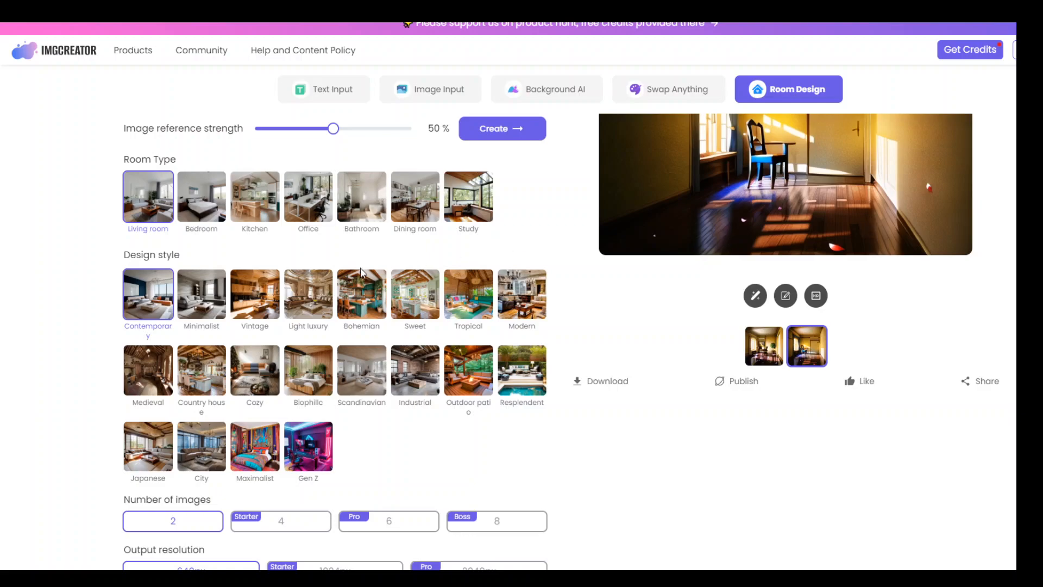
click(191, 205)
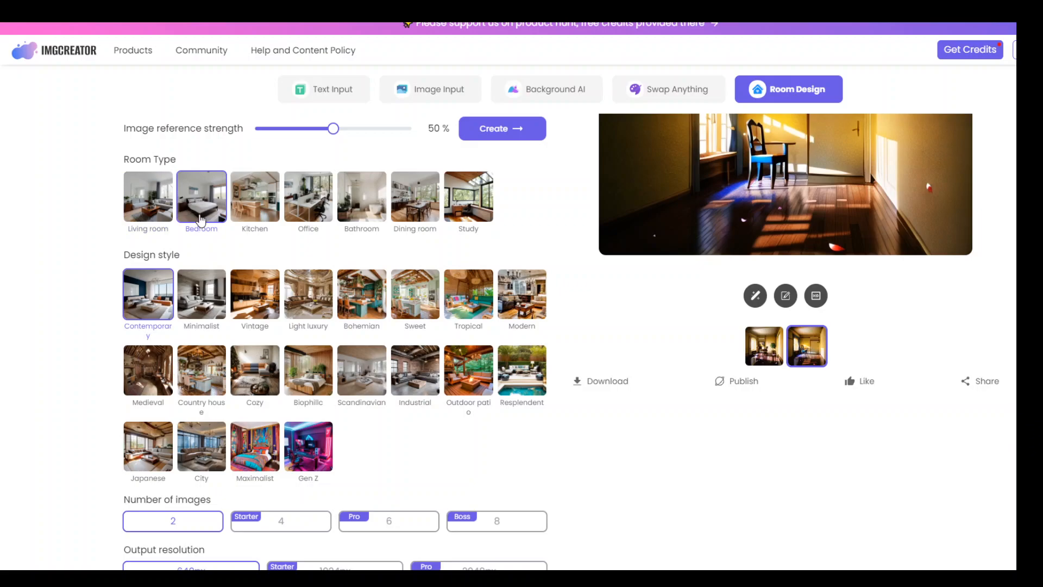
scroll(663, 388, up, 2)
click(500, 230)
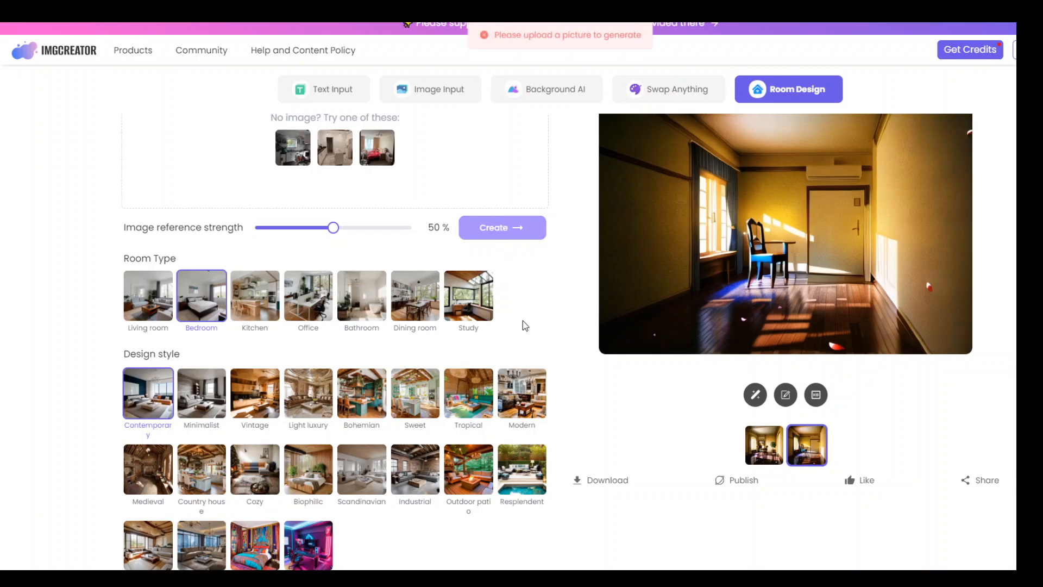
scroll(514, 303, up, 2)
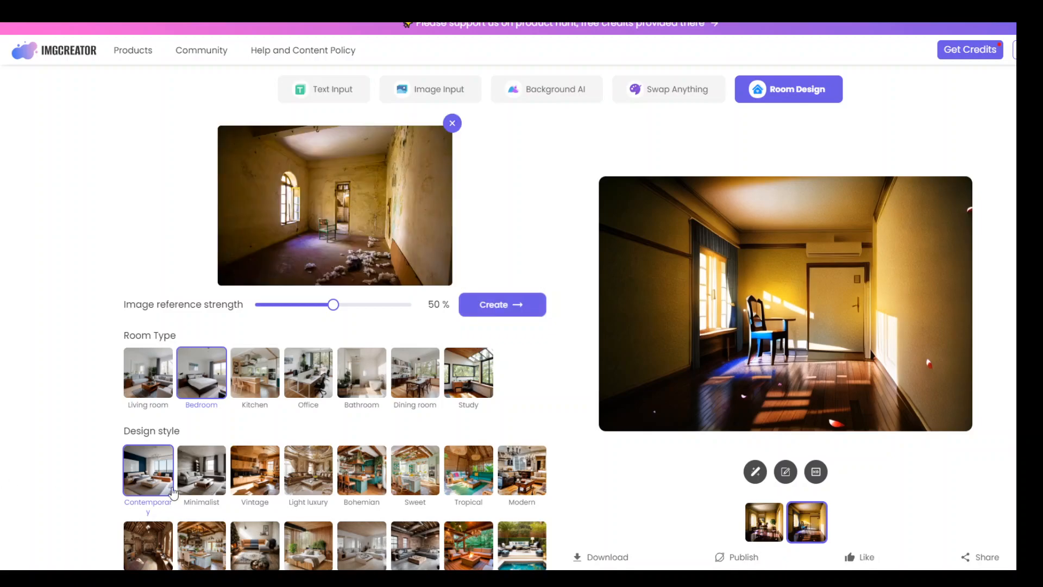
Generate Contemporary bedroom designs from the abandoned-room photo and view the second result.
click(520, 315)
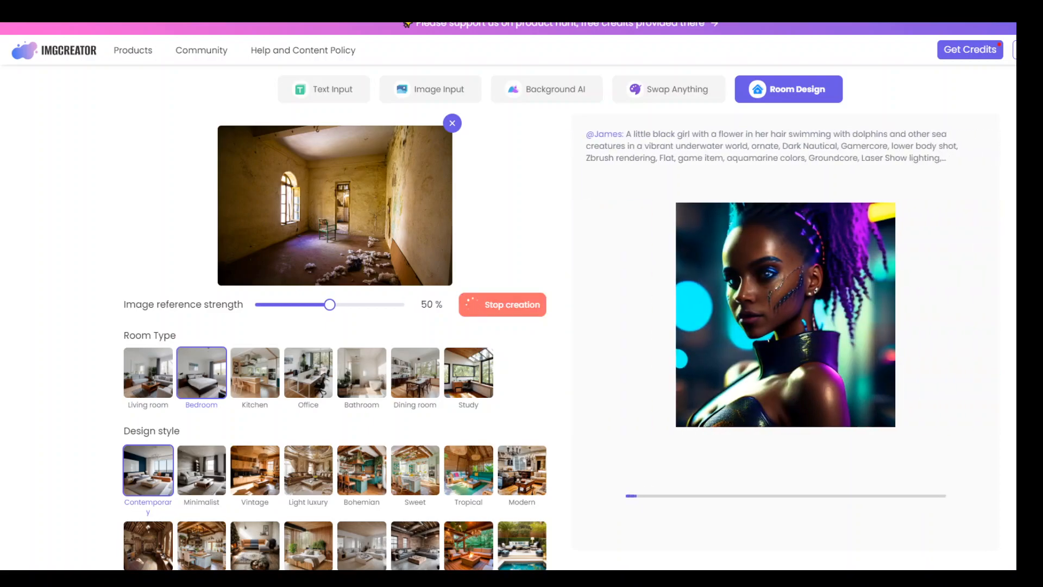
scroll(208, 349, down, 1)
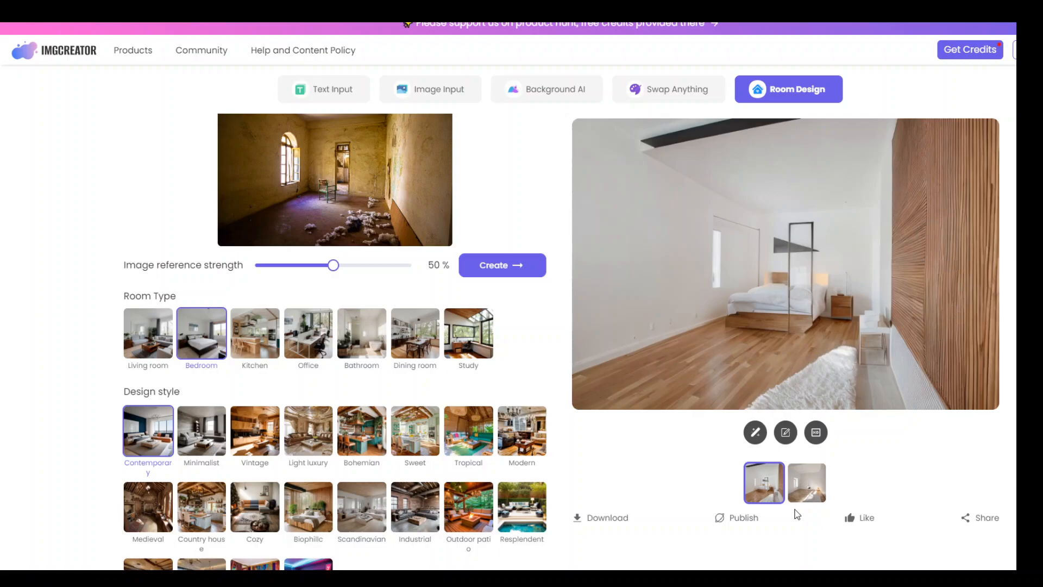
click(808, 488)
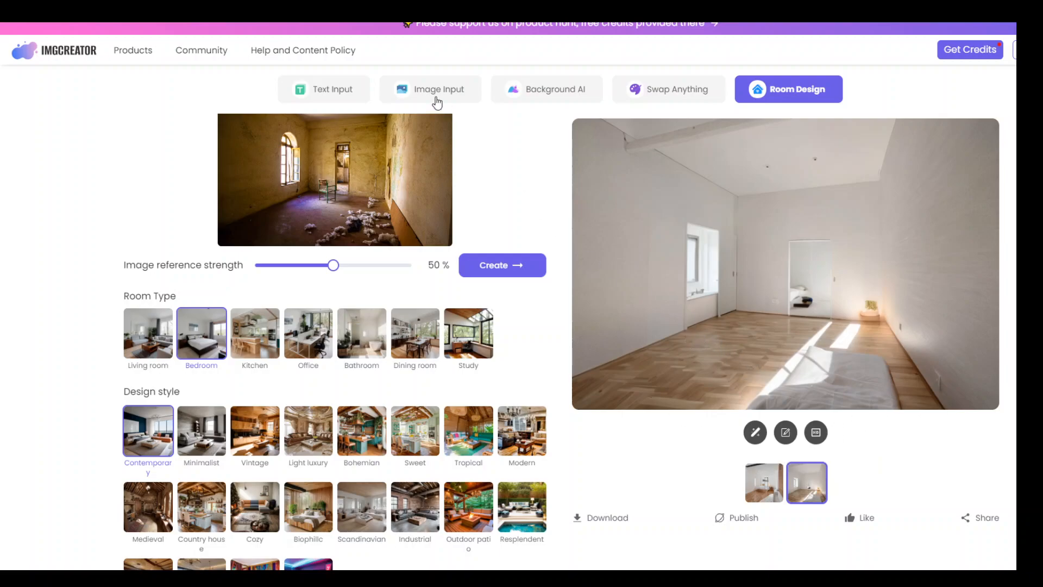
Generate images from the text prompt "Please design a rustic look man cave room for me with a pool table." and view the second one.
click(331, 94)
scroll(522, 296, up, 1)
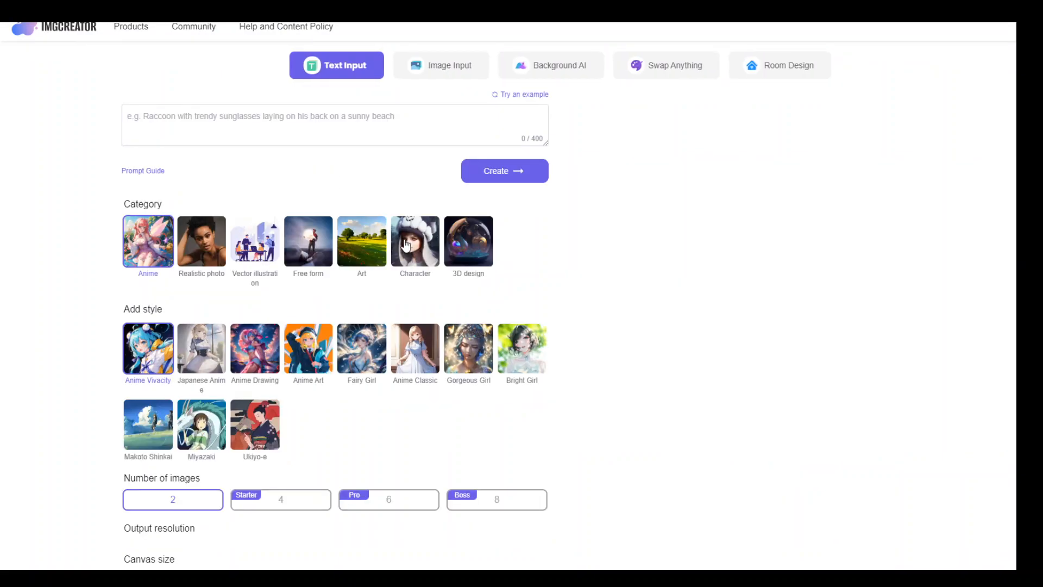
click(238, 148)
text(Please design a rustic look man cave room for me with a pool table.)
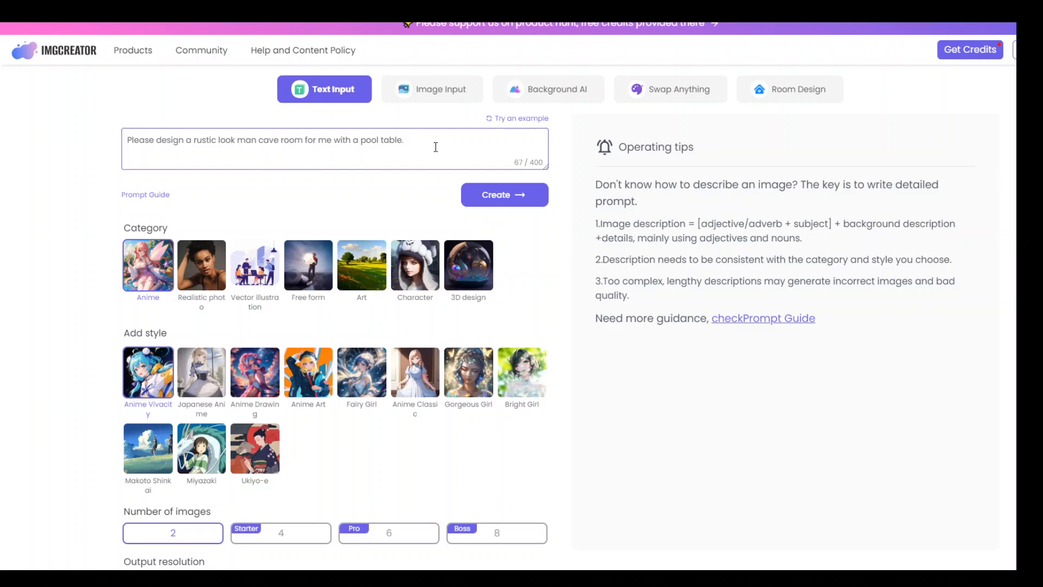
click(502, 200)
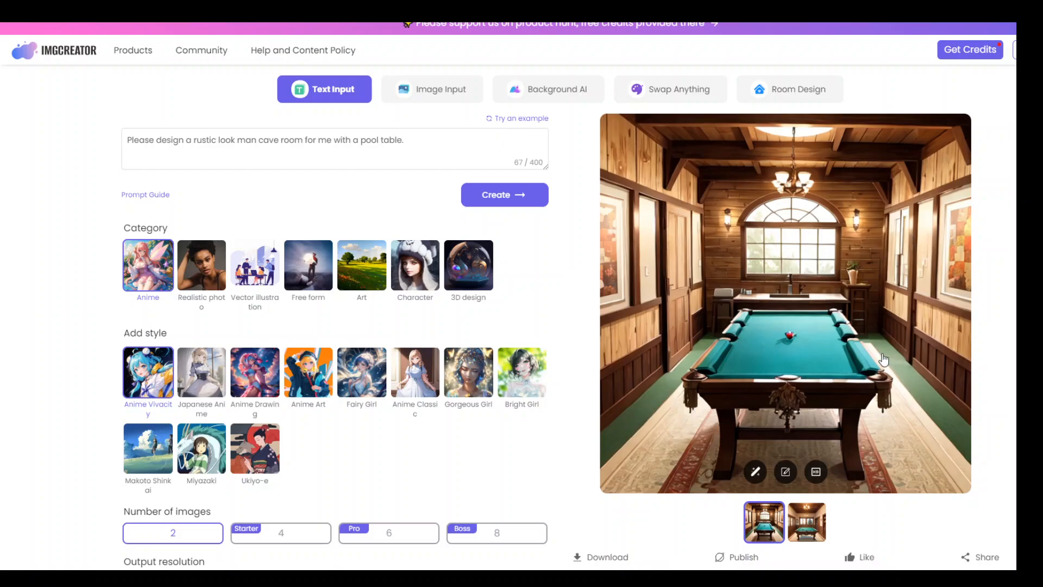
click(802, 523)
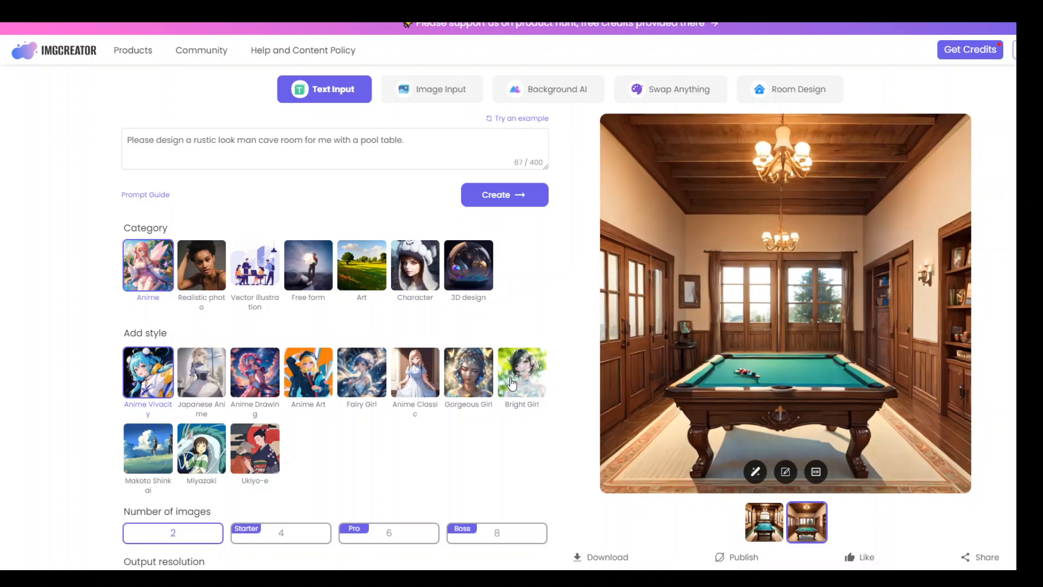
Try the tall portrait canvas size for the text prompt and switch it to the landscape one.
scroll(512, 385, down, 2)
scroll(712, 434, down, 1)
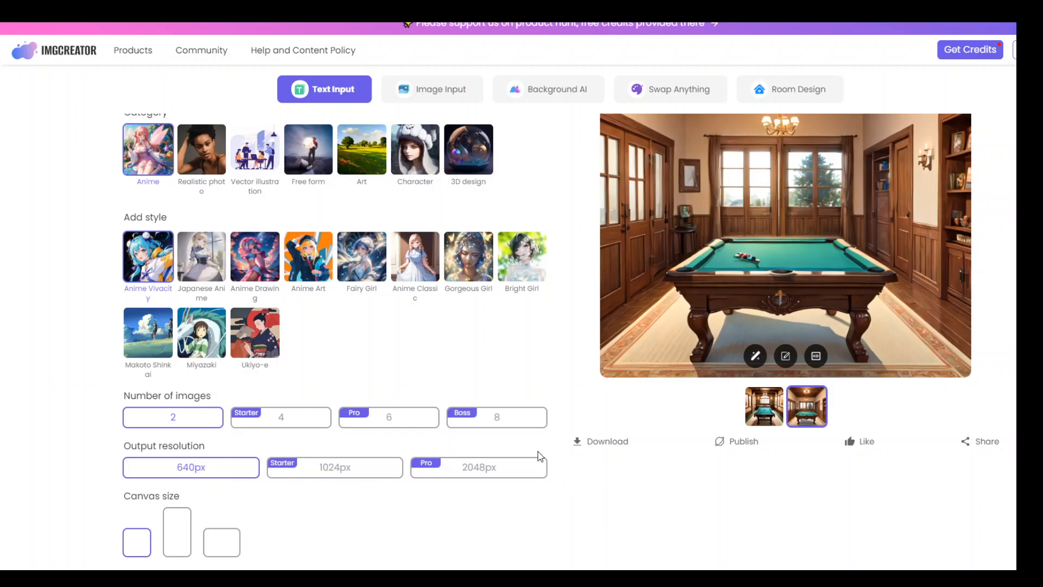
click(172, 542)
click(224, 543)
scroll(545, 513, up, 2)
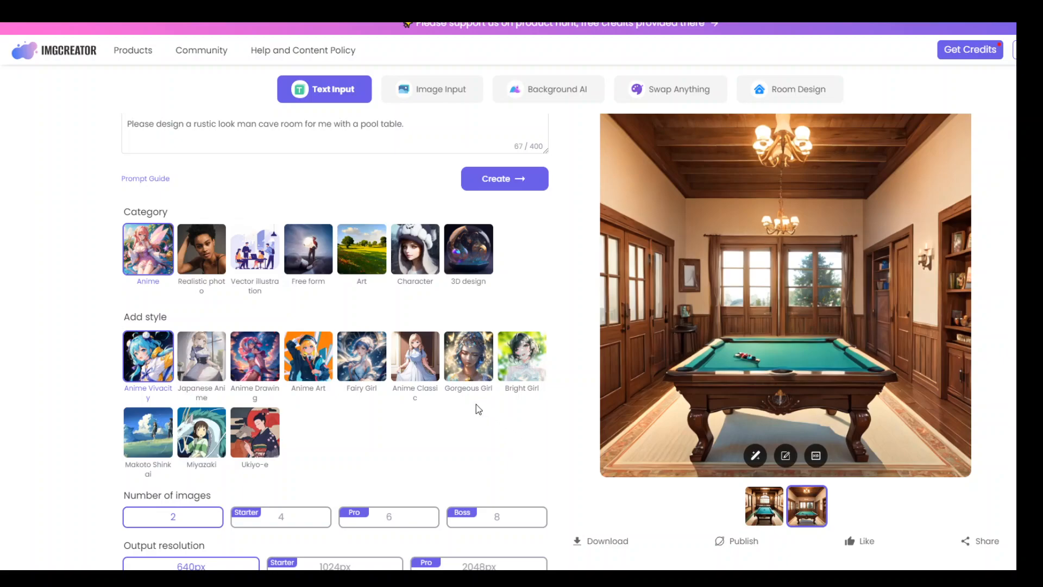
scroll(489, 402, up, 1)
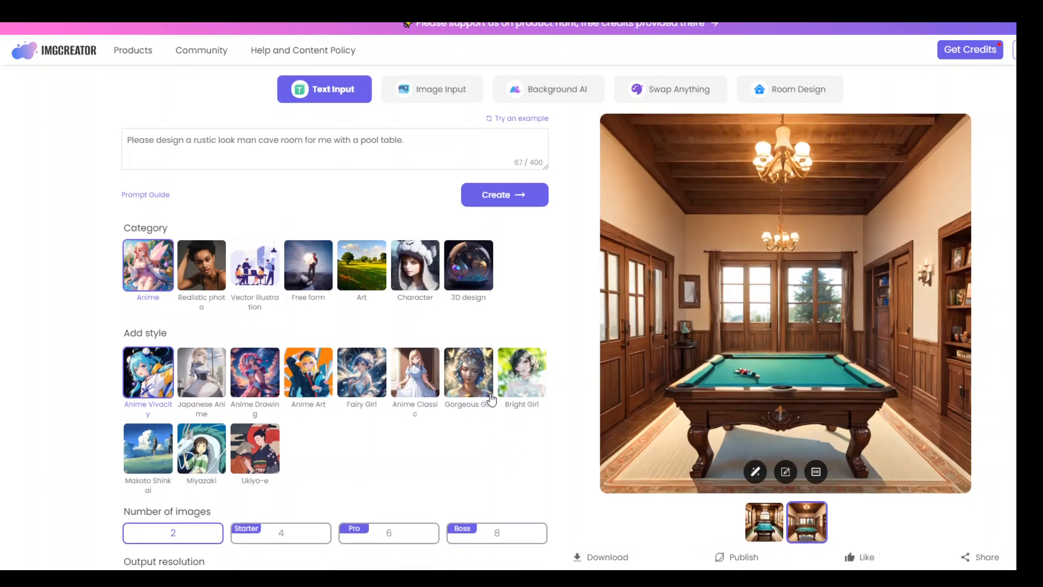
View the Background AI tool and load the sample photo of the woman in the orange-red dress into Swap Anything.
click(564, 96)
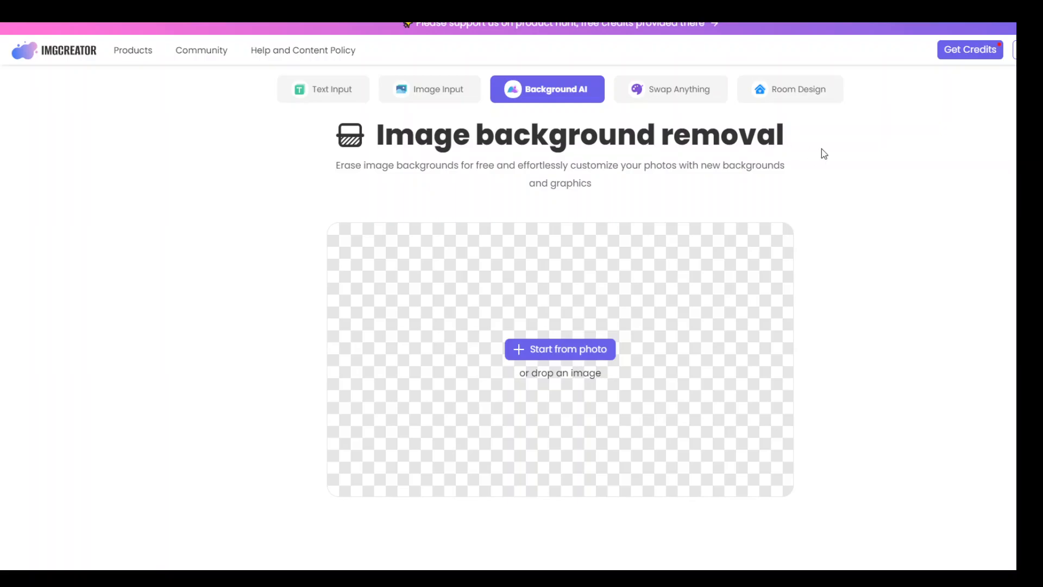
click(693, 93)
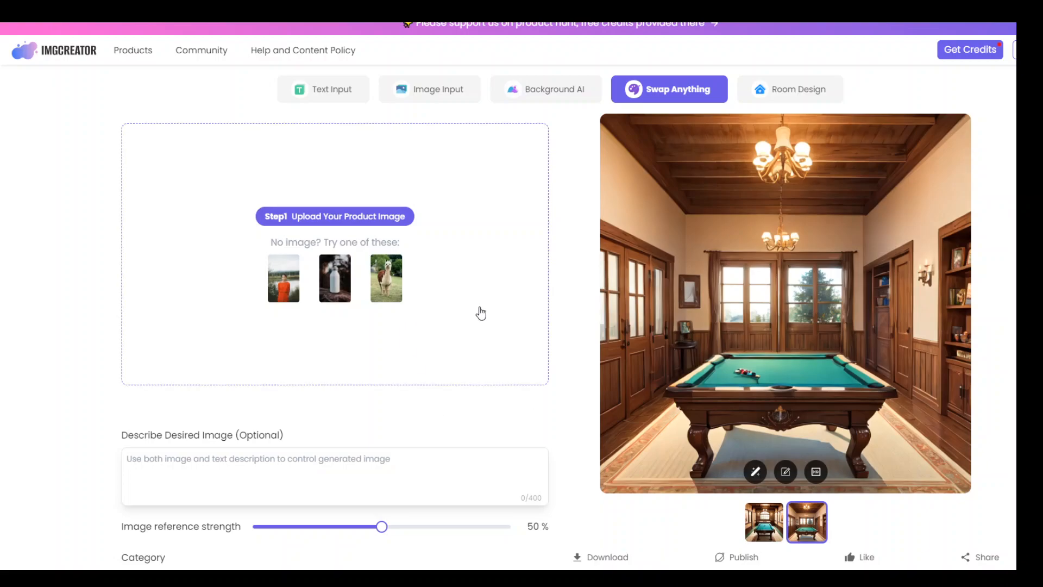
click(292, 284)
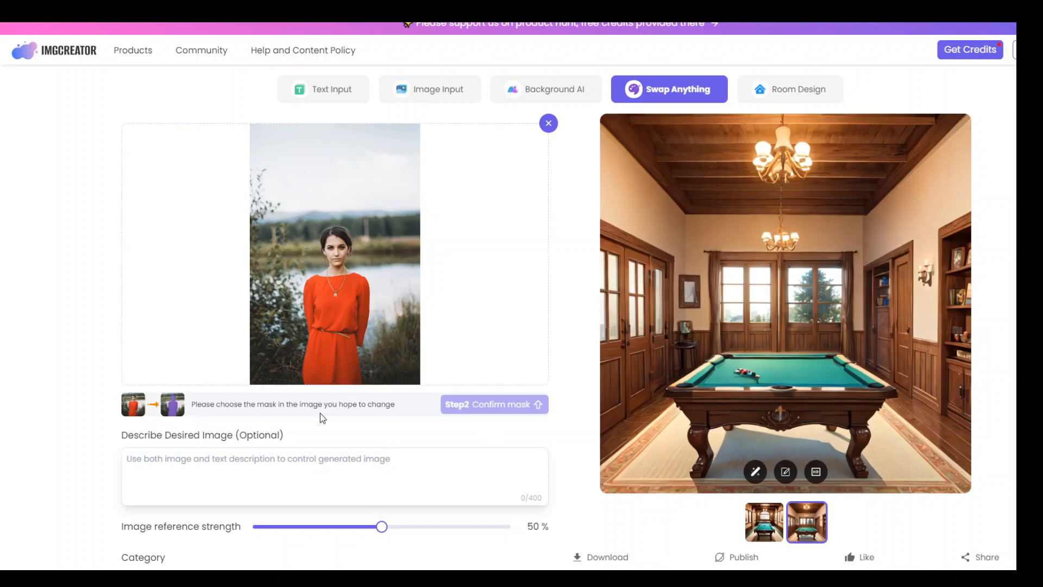
Mask the woman's head and neck as the area to change and confirm the mask.
click(493, 409)
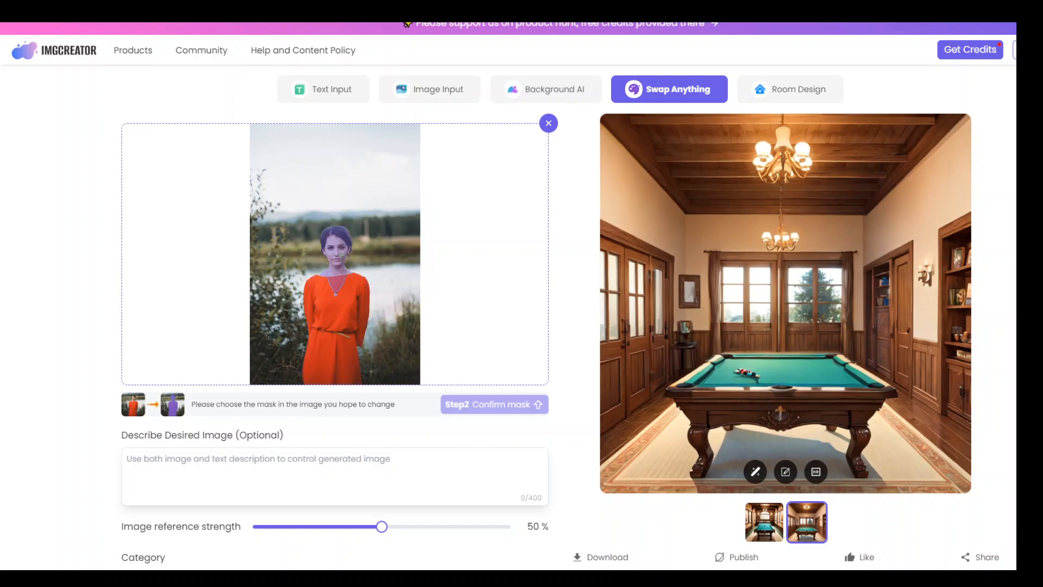
click(341, 254)
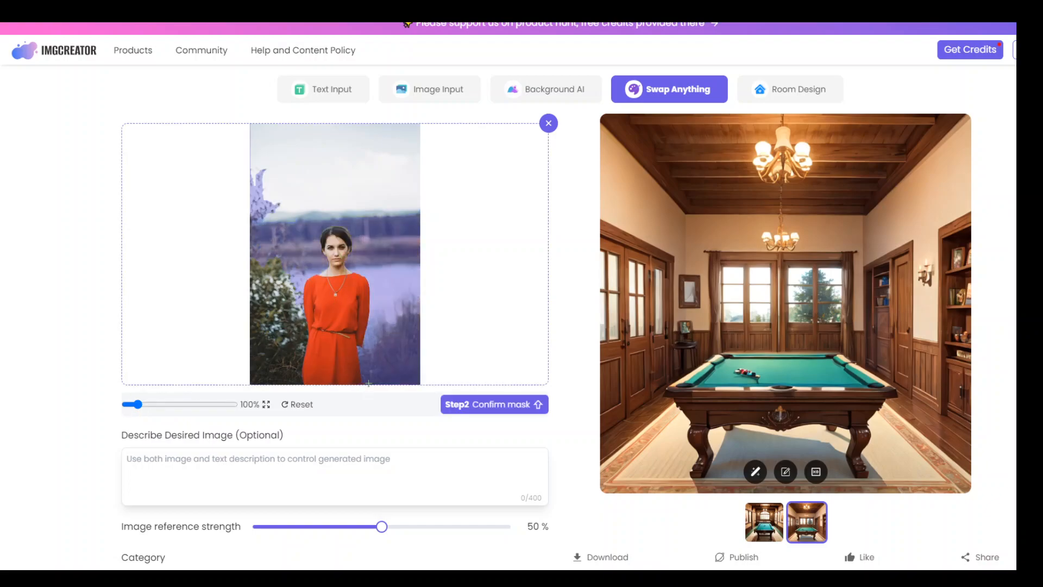
click(501, 409)
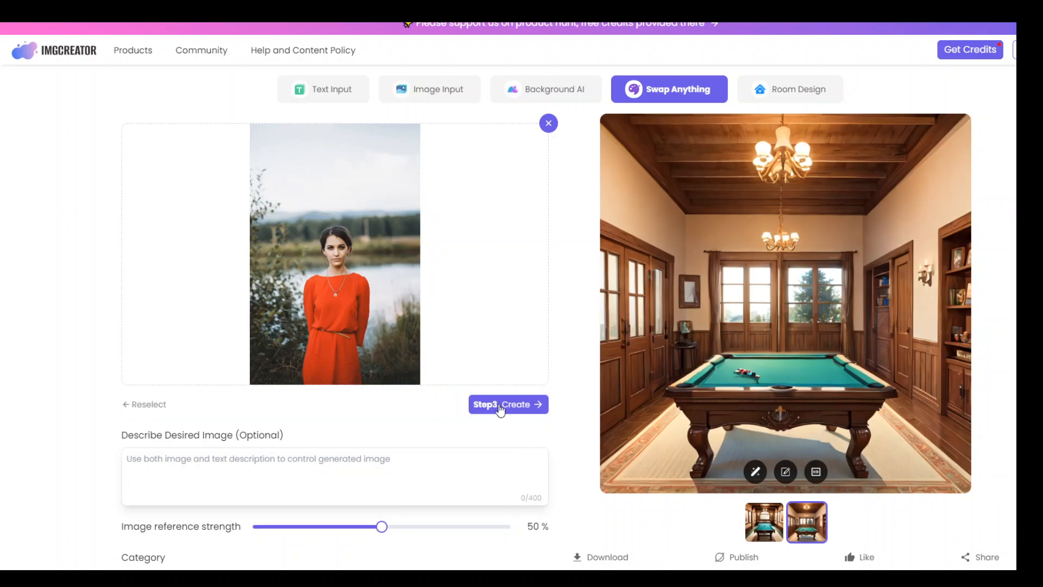
Generate the swapped versions of the masked area and compare the two resulting portraits.
click(480, 407)
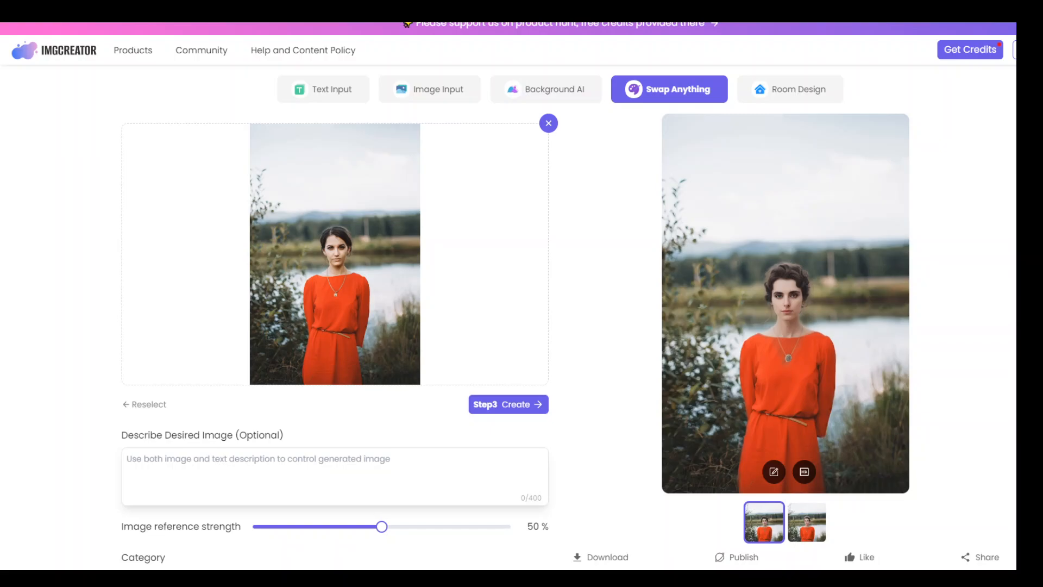
click(809, 526)
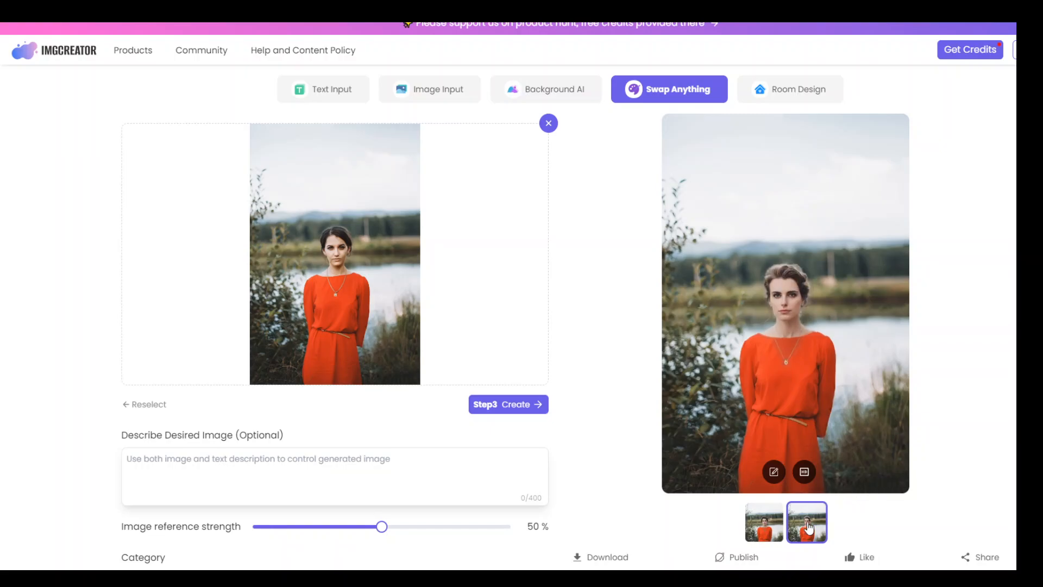
click(769, 537)
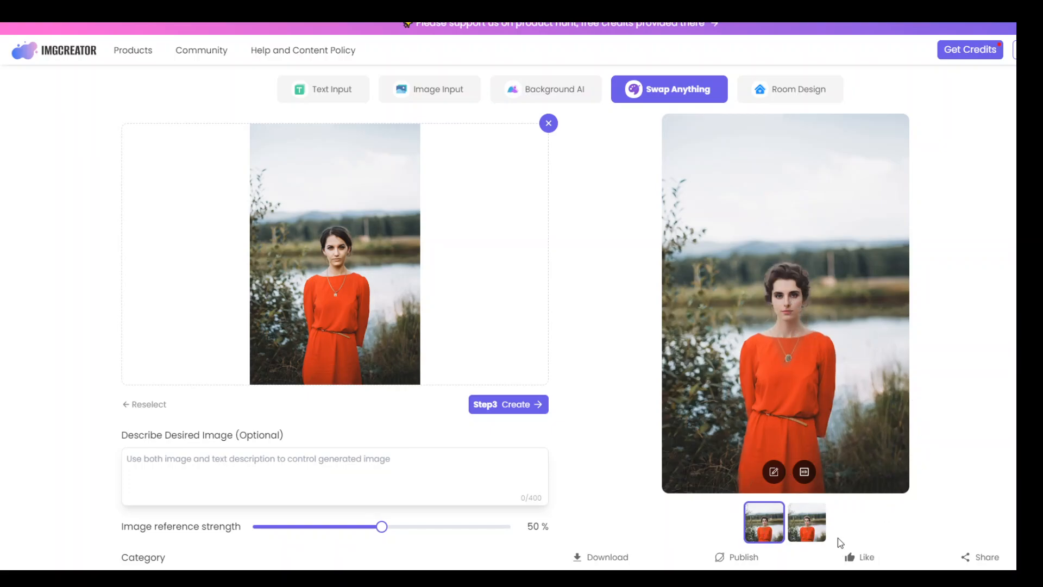